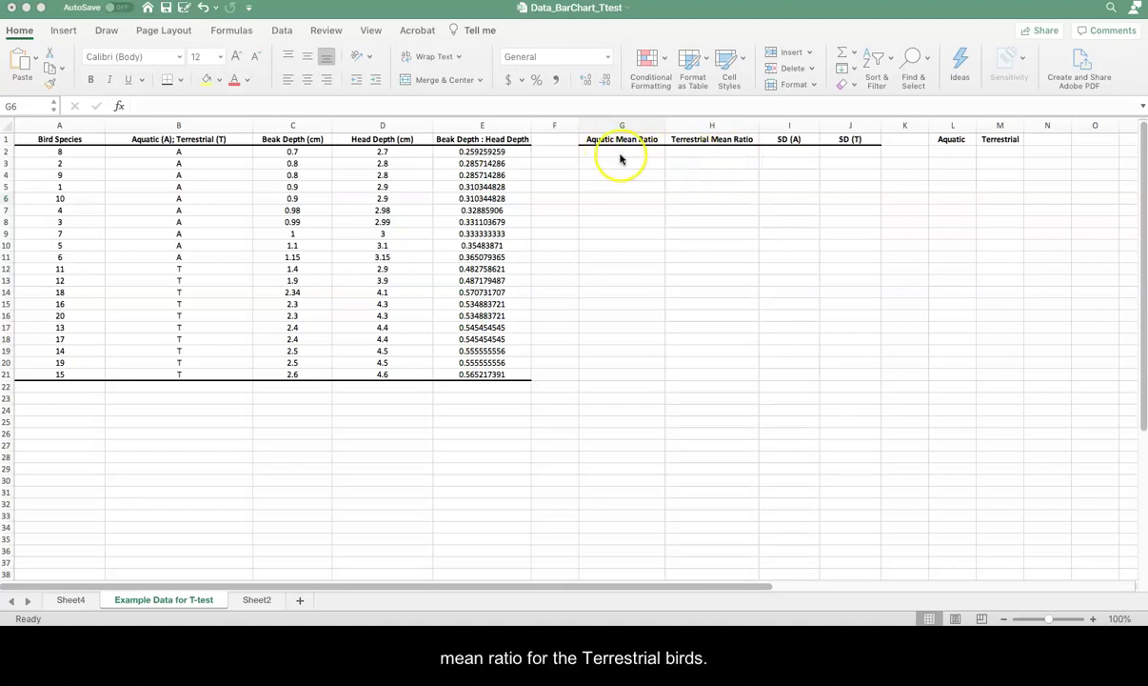
Step: Calculate the aquatic mean ratio in G2 with an AVERAGE formula over E2:E11
click(620, 152)
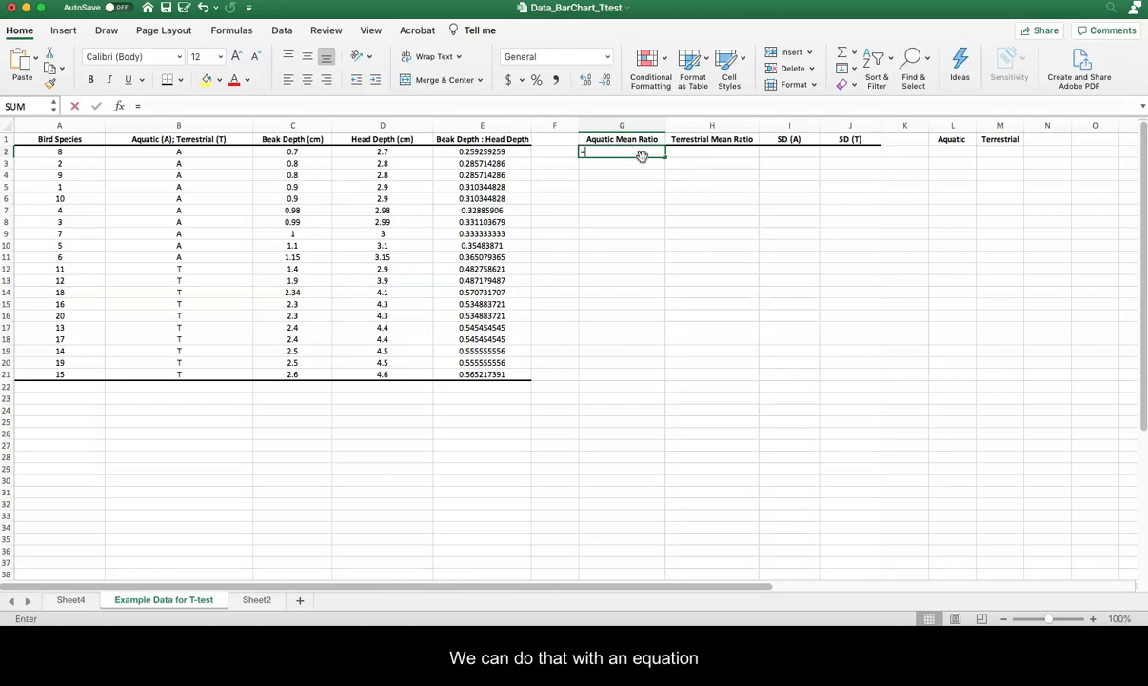
text(=av)
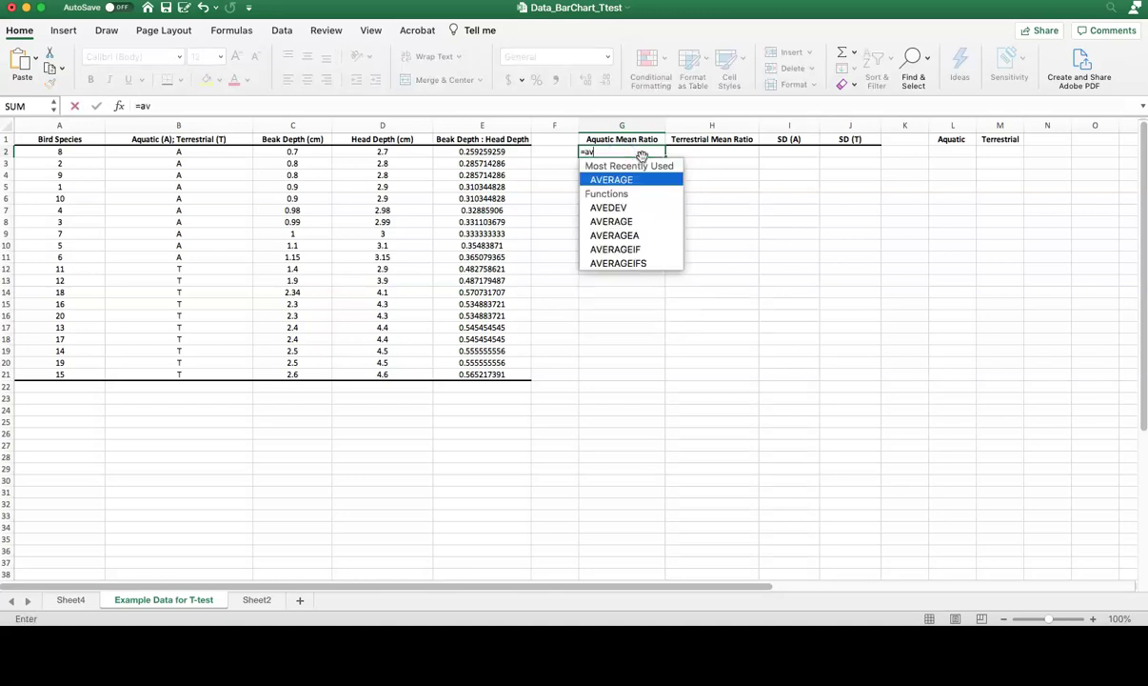
text(erage()
drag(482, 152, 485, 254)
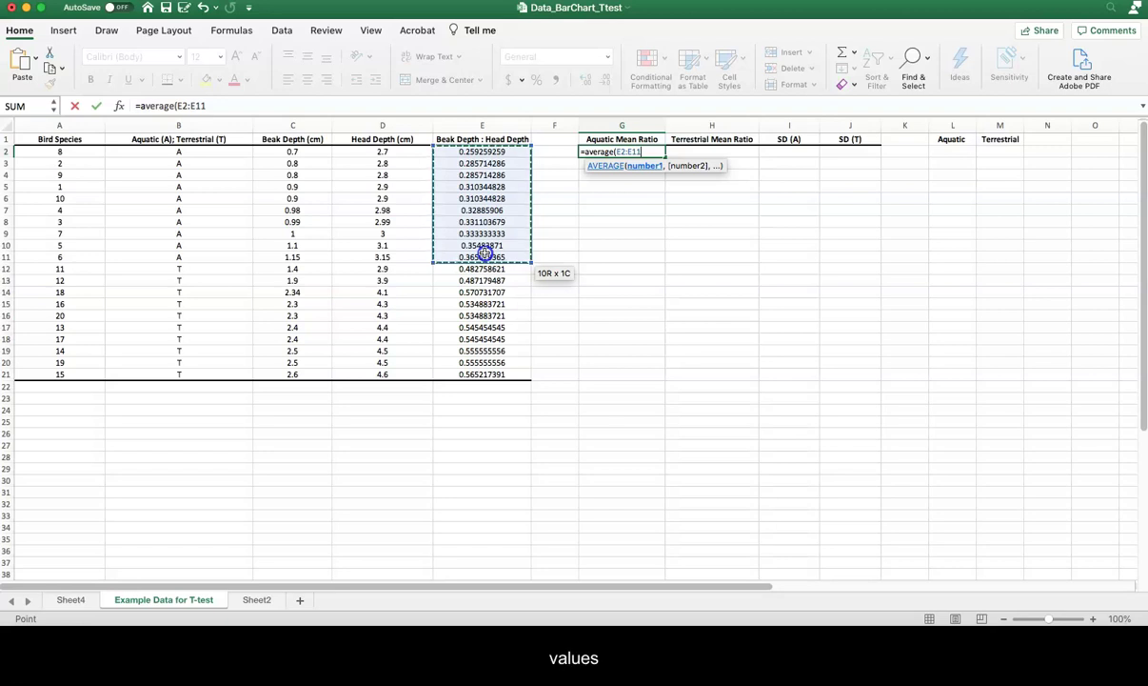
text())
key(Return)
Step: Calculate the terrestrial mean ratio in H2 with an AVERAGE formula over E12:E21
click(717, 154)
text(=averag)
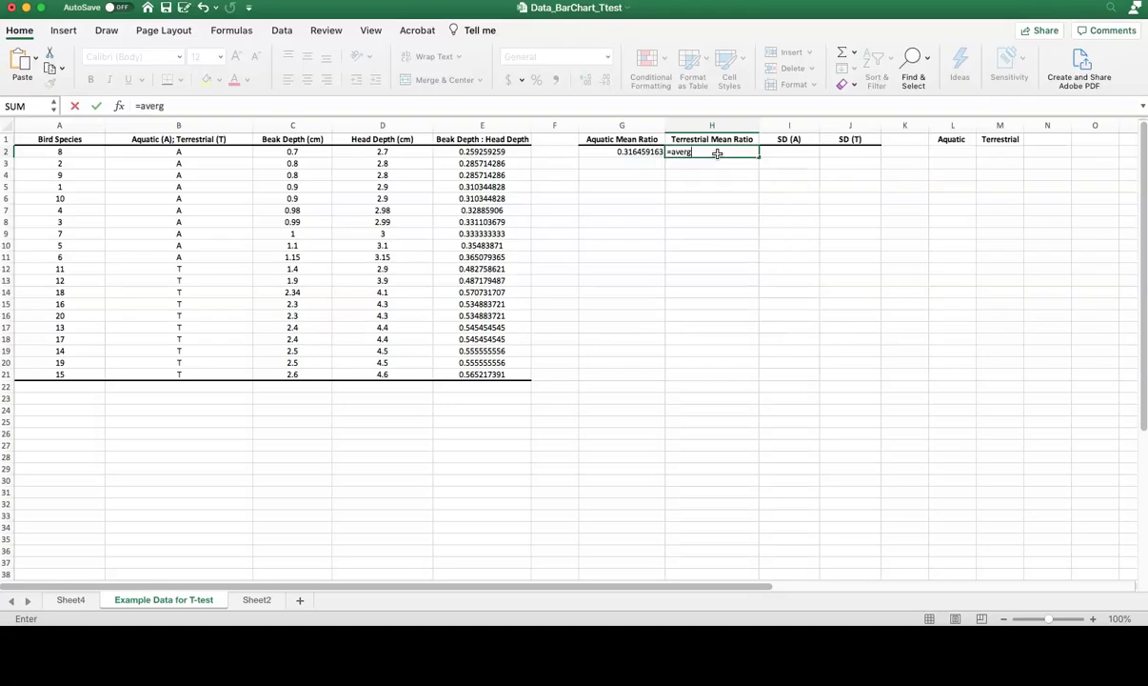
key(BackSpace)
text(ge()
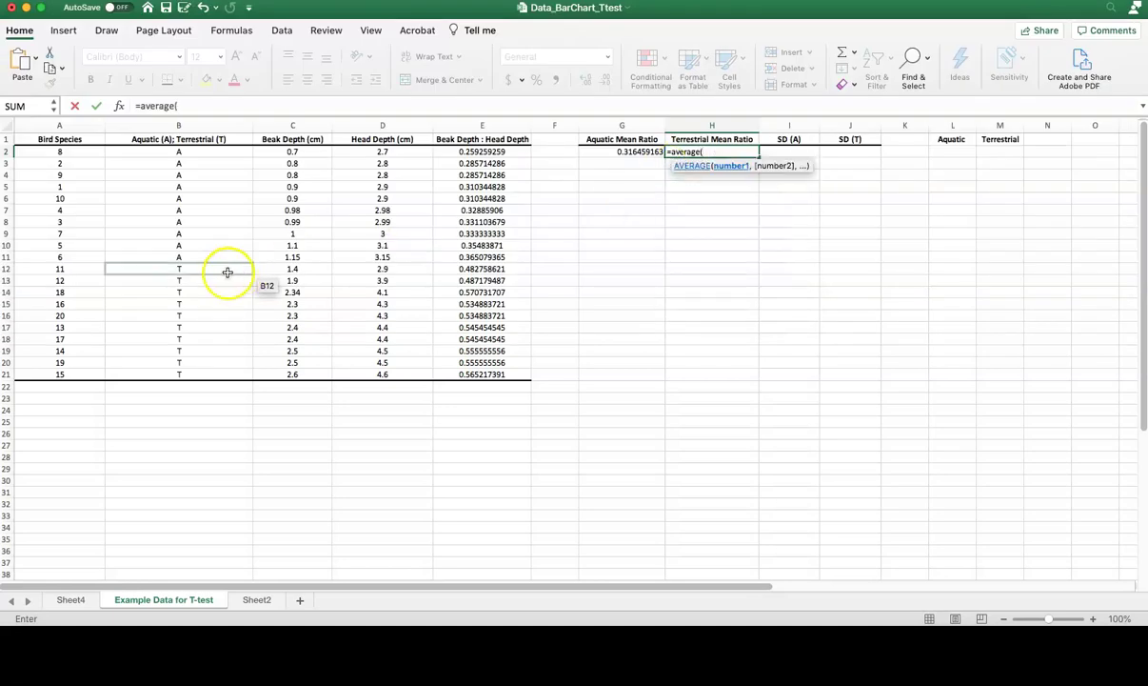
click(459, 267)
drag(459, 268, 461, 374)
text())
key(Return)
Step: Calculate the aquatic standard deviation in I2 with a STDEV formula over E2:E11
click(793, 153)
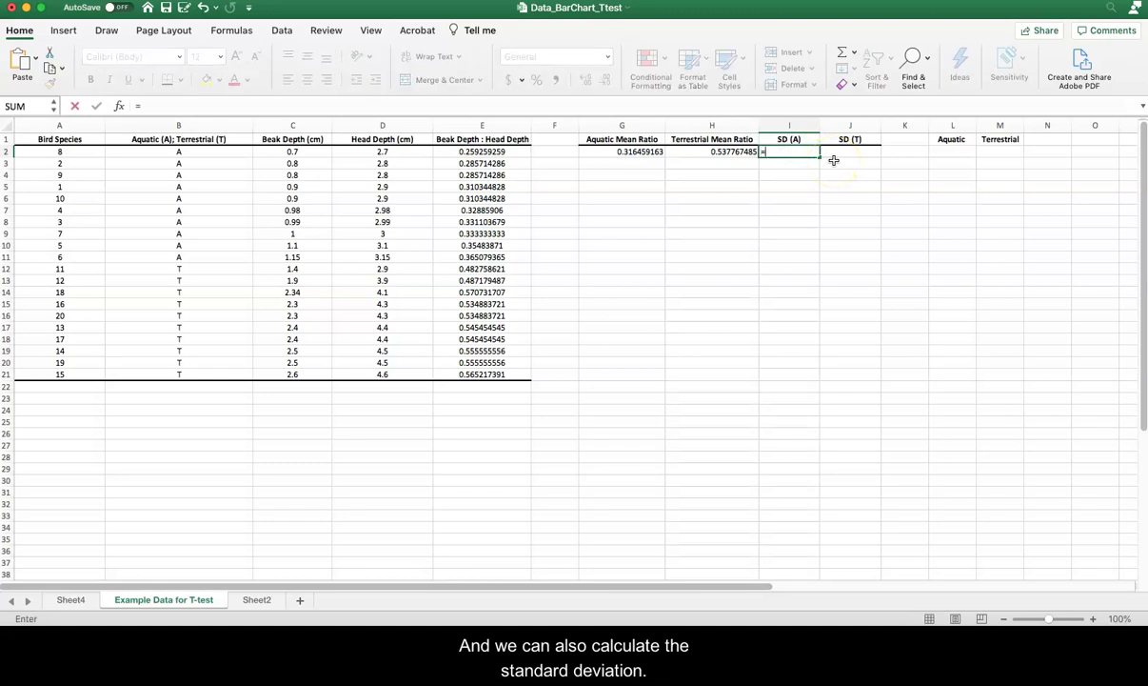
text(=stdev()
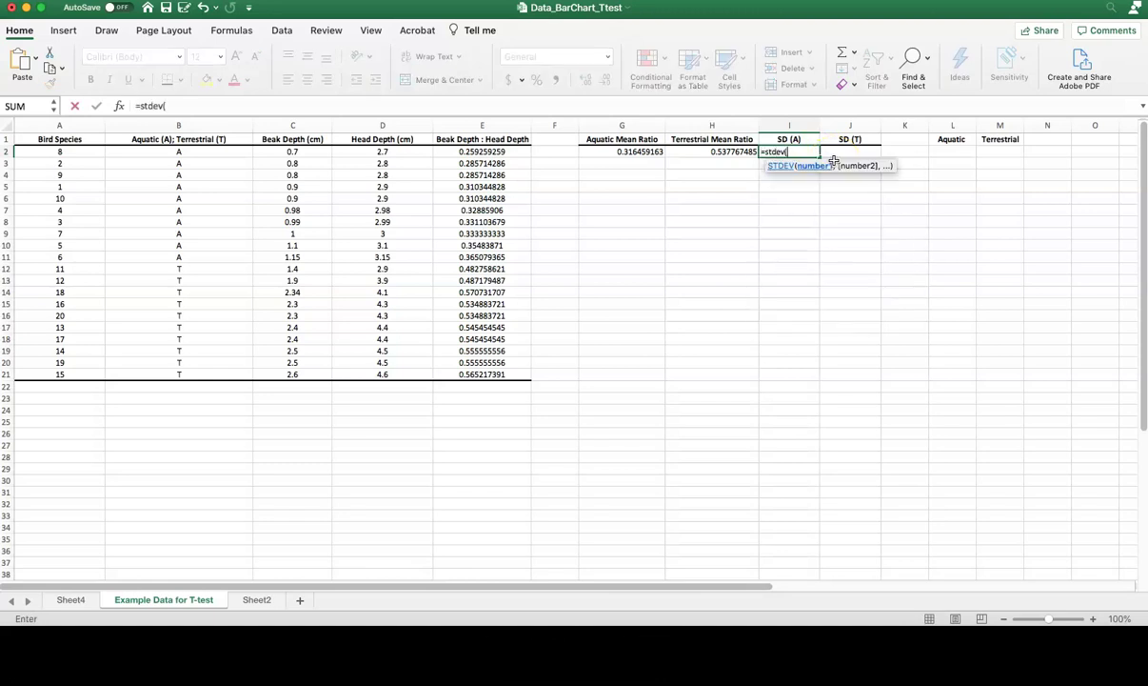
drag(482, 153, 489, 258)
key(Return)
Step: Calculate the terrestrial standard deviation in J2 with a STDEV formula over E12:E21
click(836, 154)
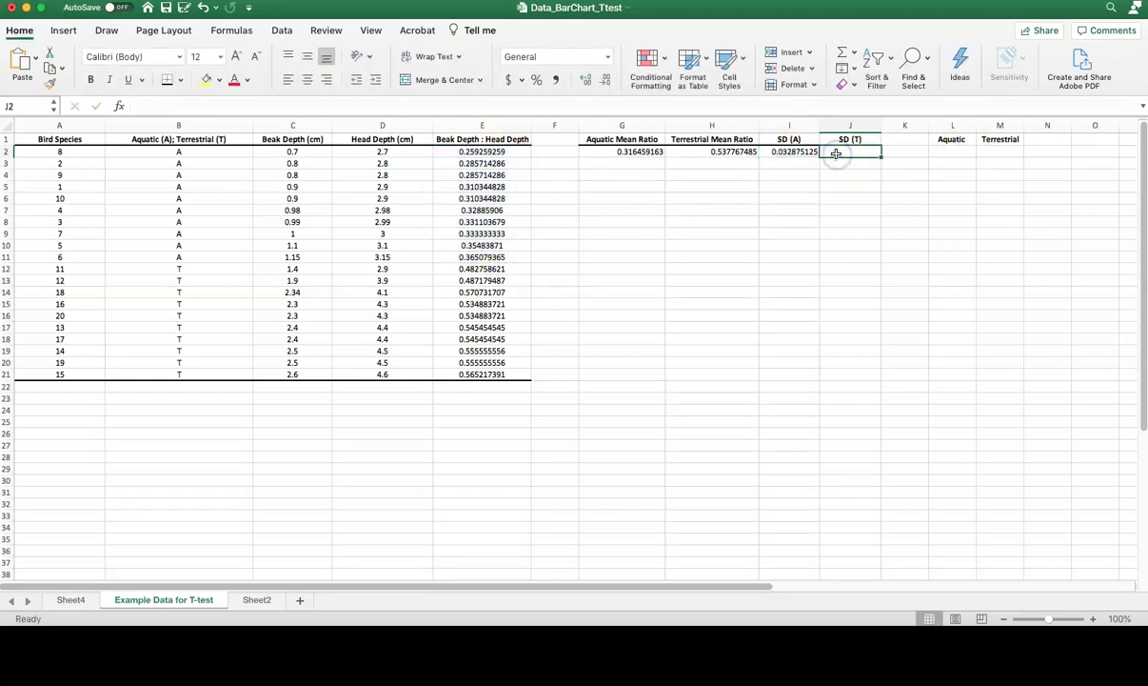
text(=stdev()
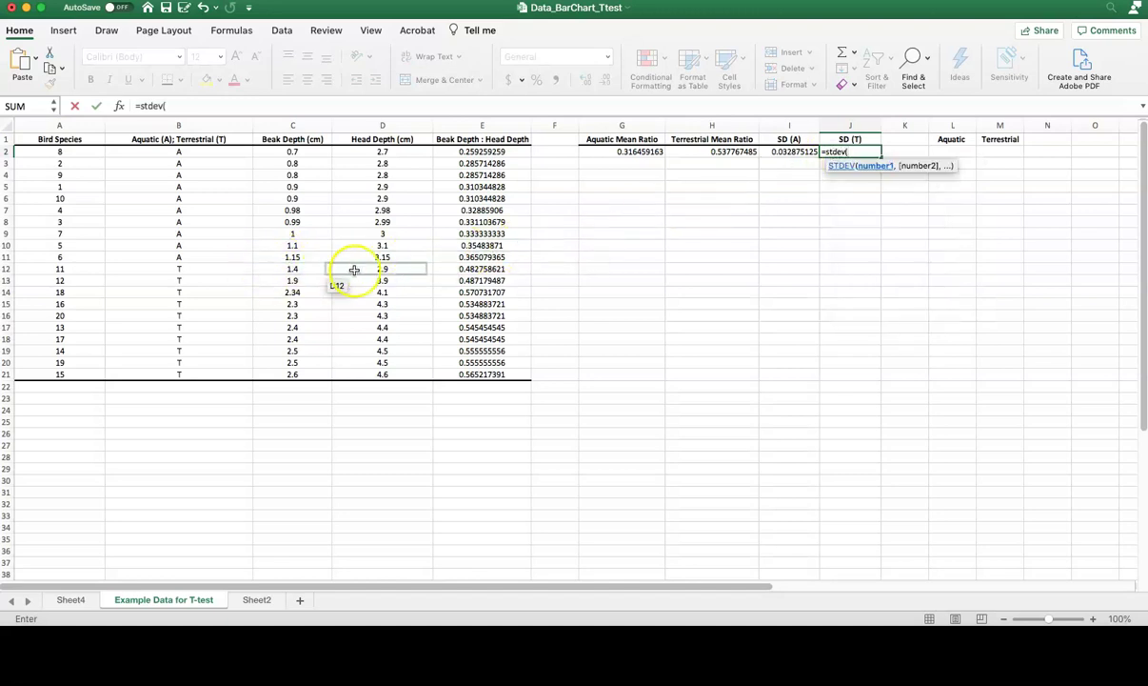
drag(452, 268, 475, 374)
text())
key(Return)
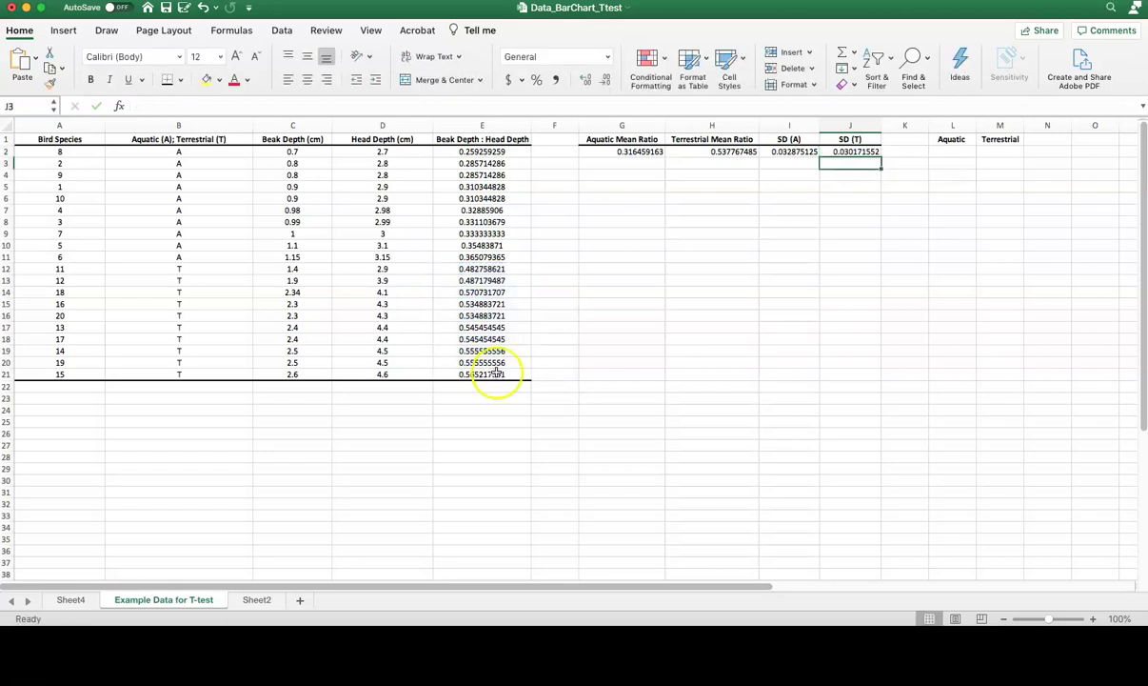
Step: Insert an empty 2-D clustered column chart, place it below the mean and SD columns, and enlarge it
click(622, 196)
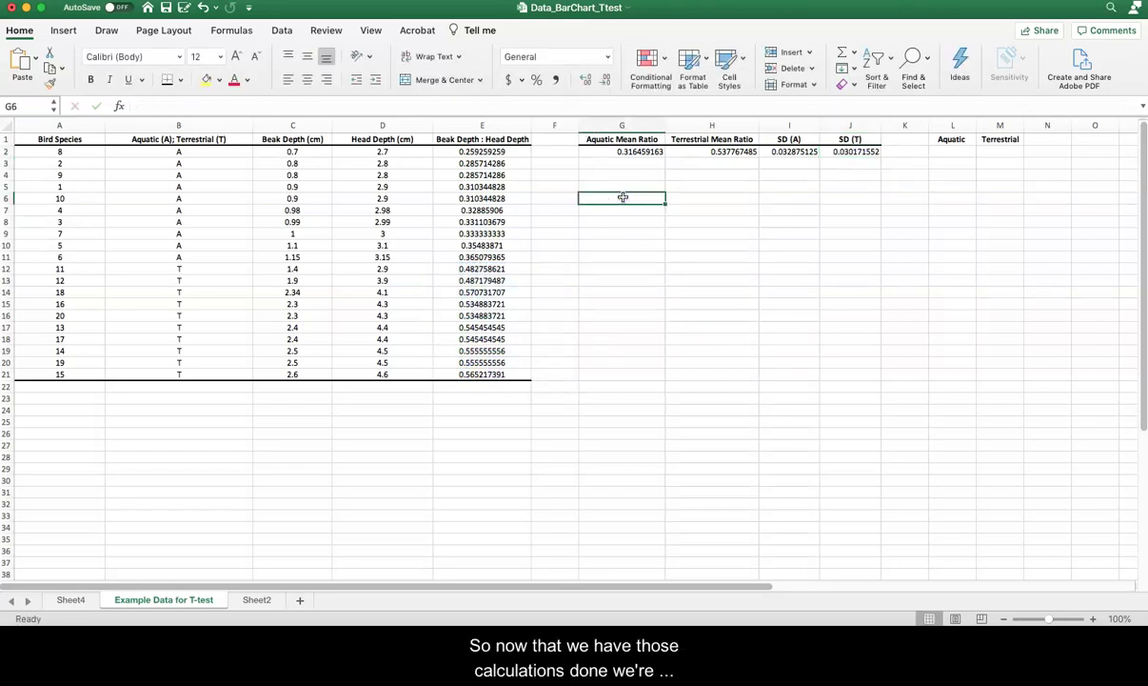
click(701, 213)
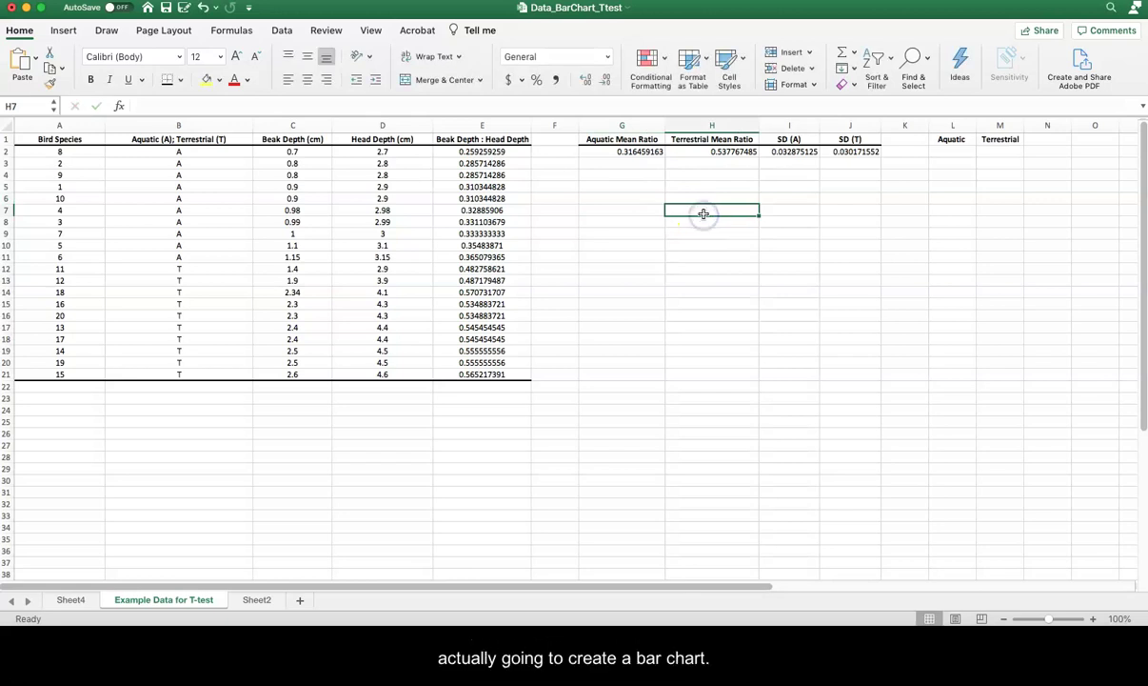
click(63, 31)
click(521, 55)
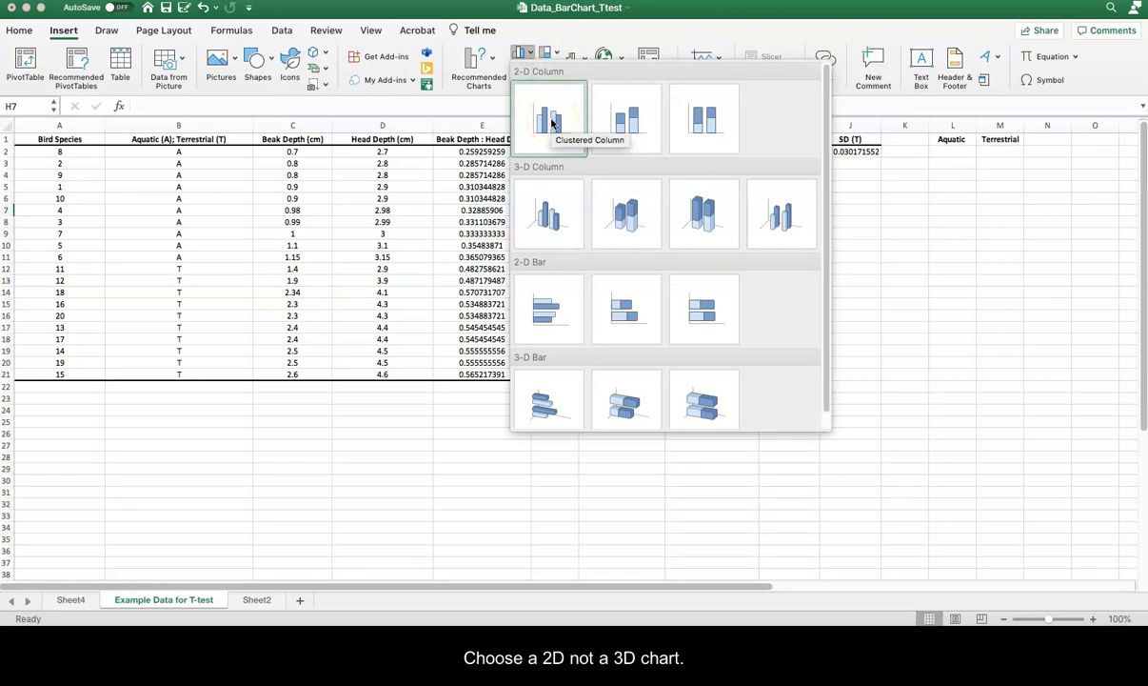
click(551, 122)
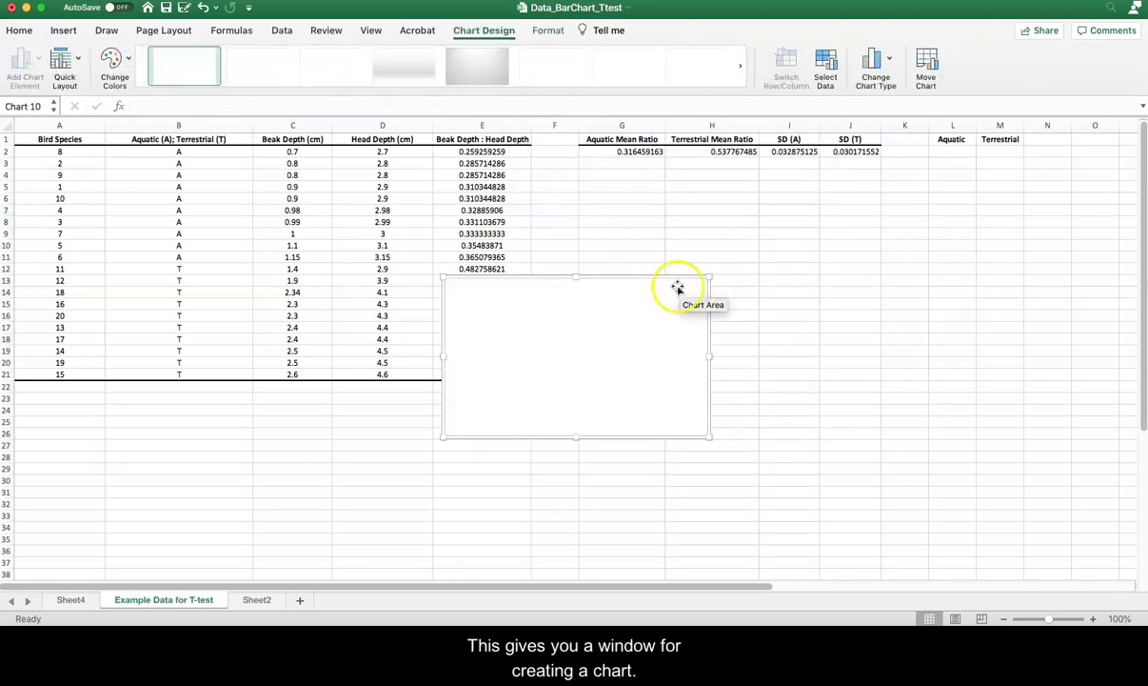
drag(674, 285, 835, 244)
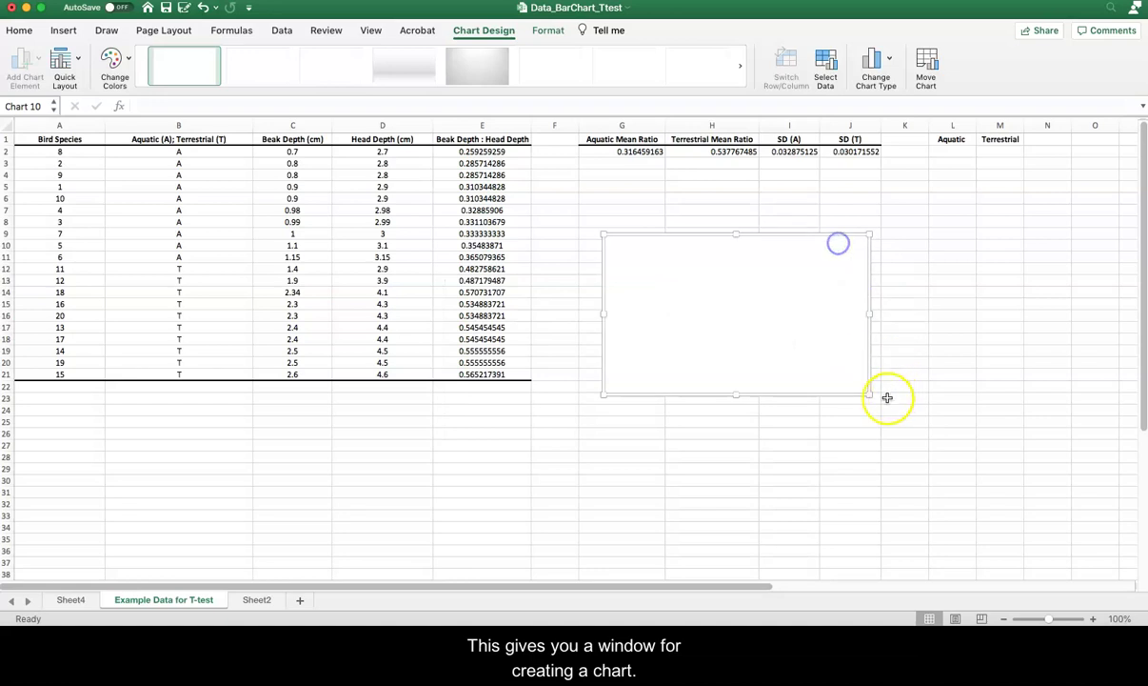
drag(865, 393, 920, 455)
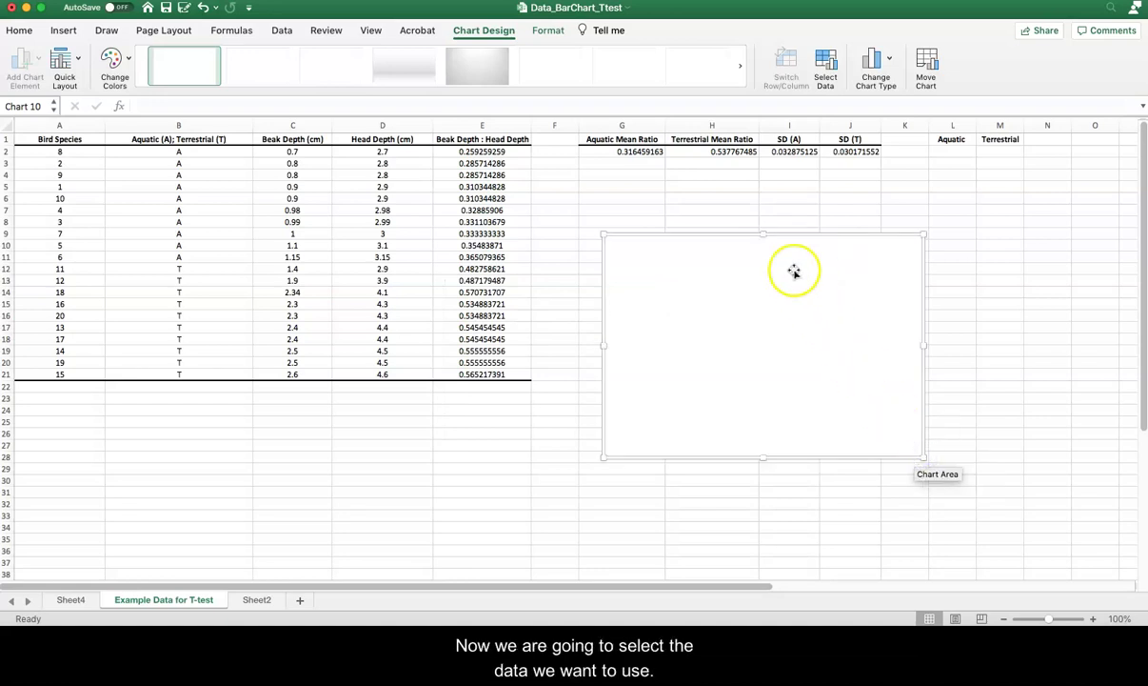
Step: Set the chart's data range to G1:H2, covering both mean ratio headings and their values
click(826, 64)
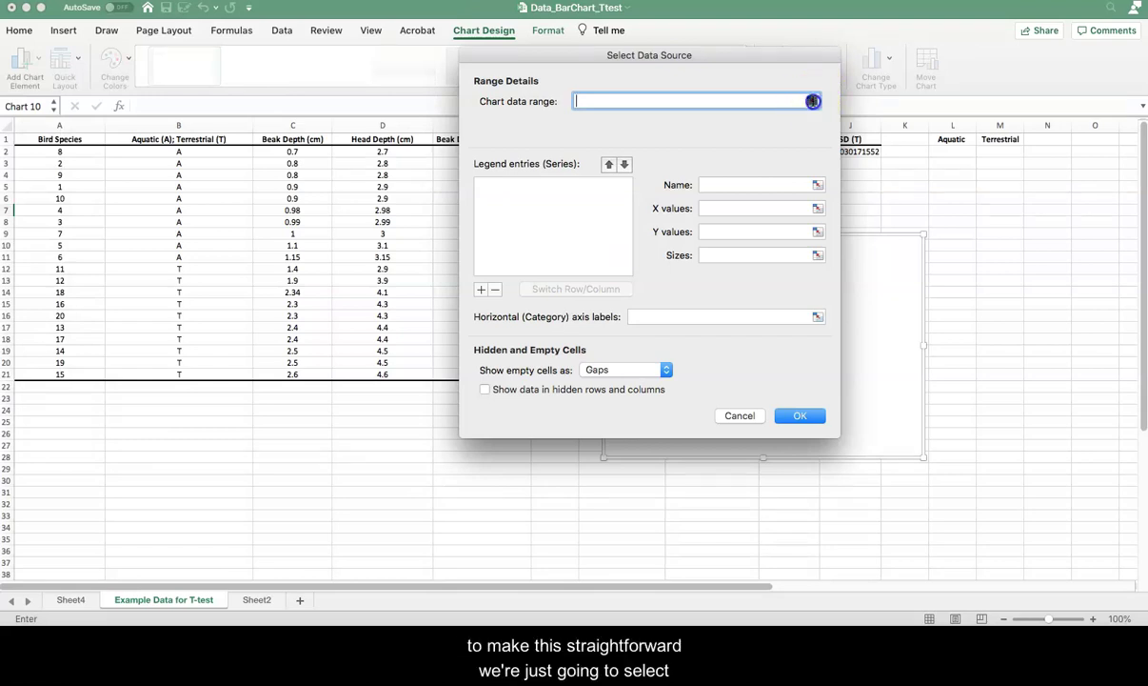
click(812, 101)
drag(631, 137, 729, 151)
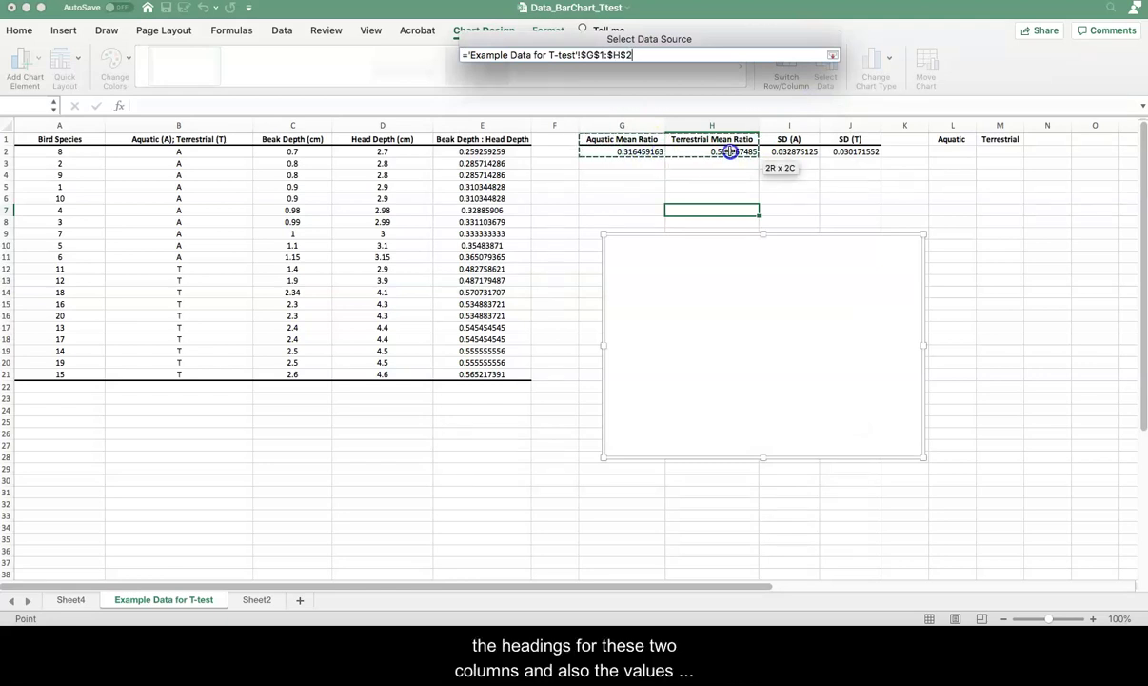
click(831, 55)
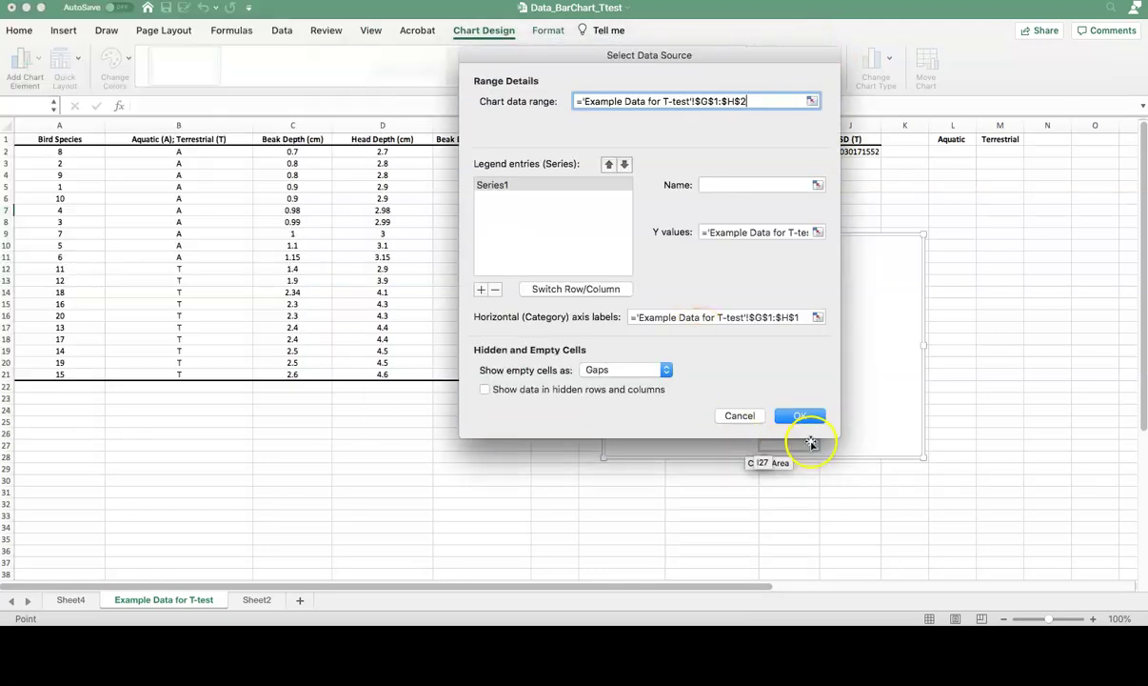
click(803, 416)
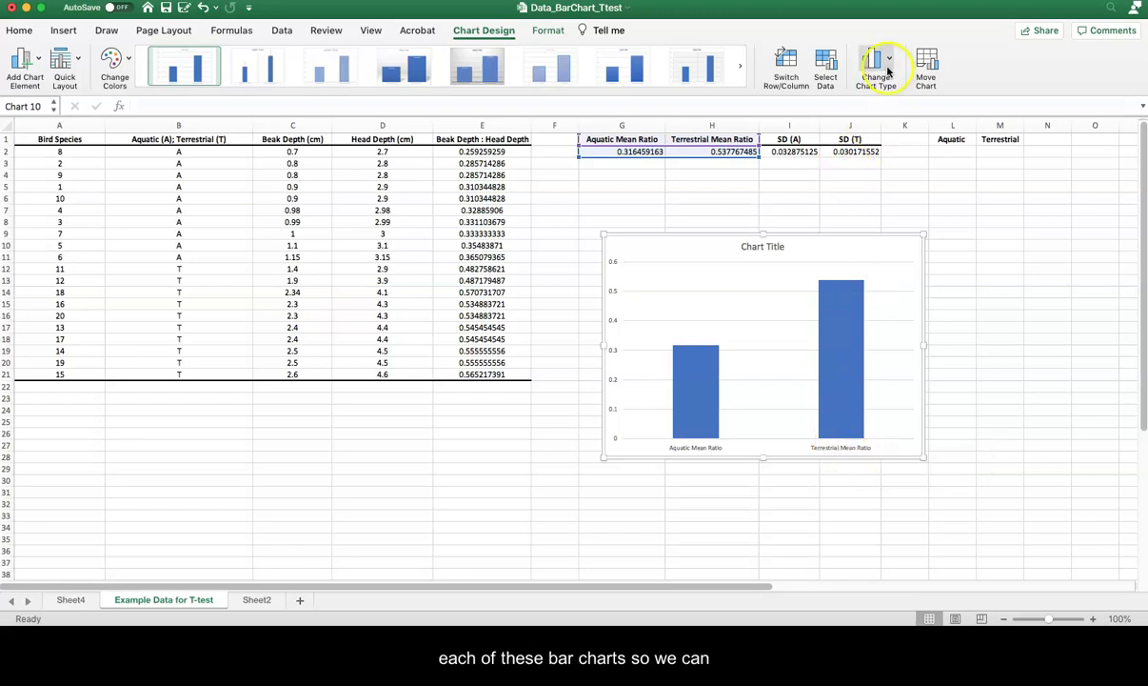
Step: Set the chart's horizontal category axis labels to the Aquatic and Terrestrial cells L1:M1
click(826, 69)
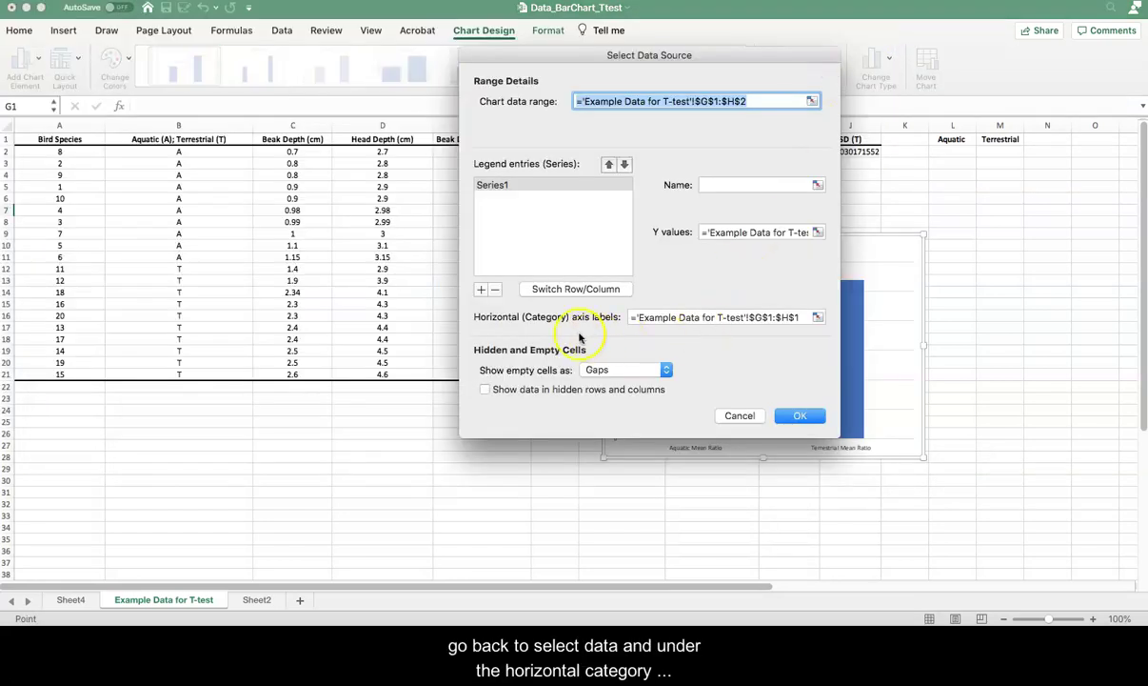
click(817, 318)
drag(952, 140, 1000, 140)
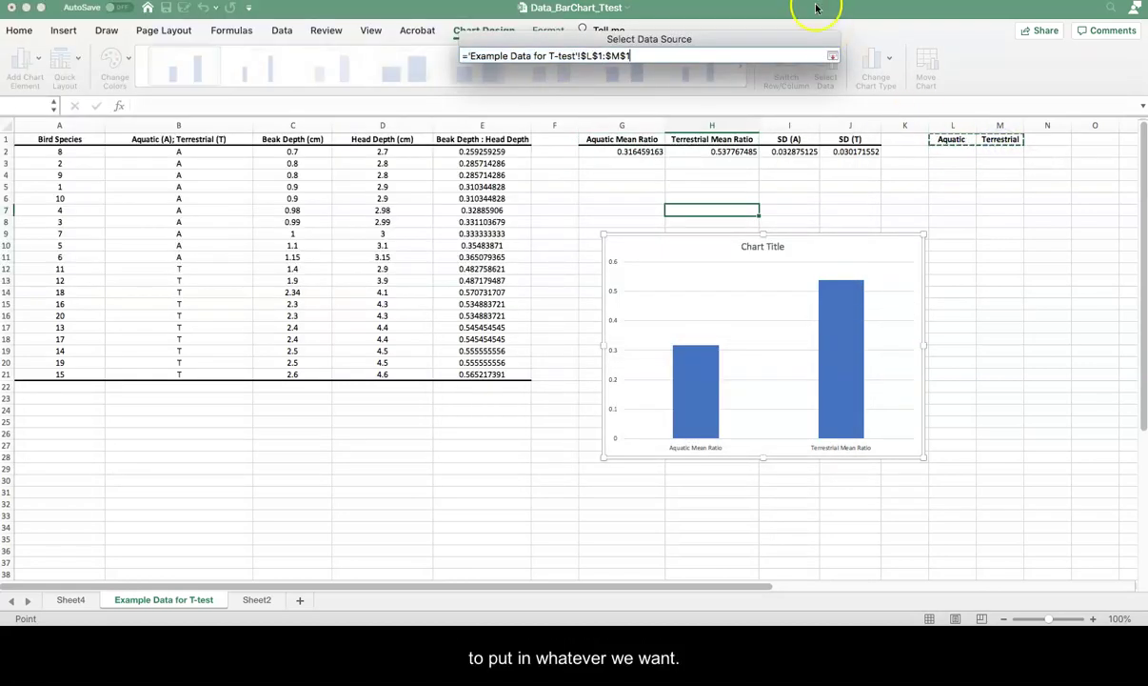
click(832, 56)
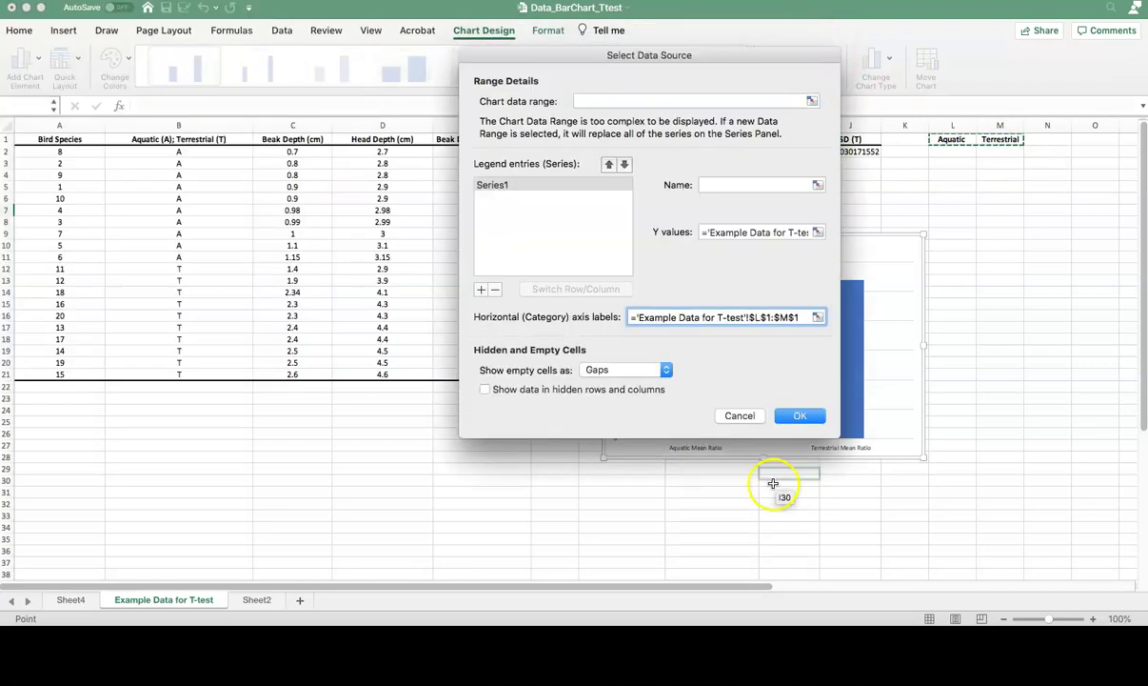
click(803, 414)
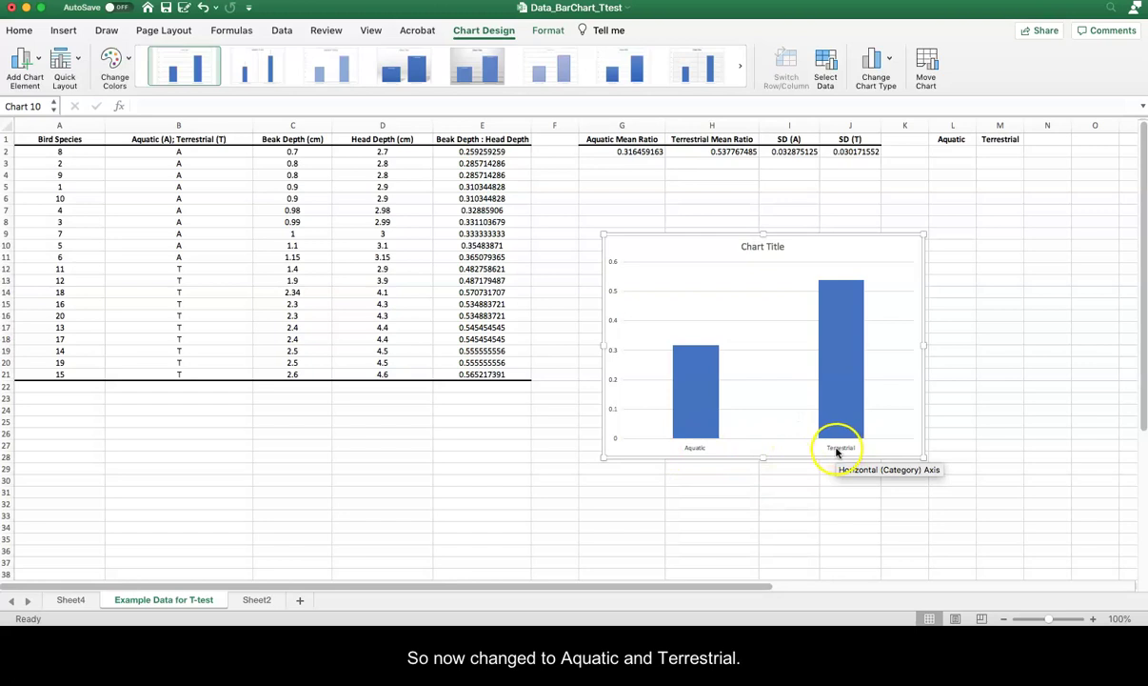
Step: Delete the placeholder chart title from the column chart
click(774, 248)
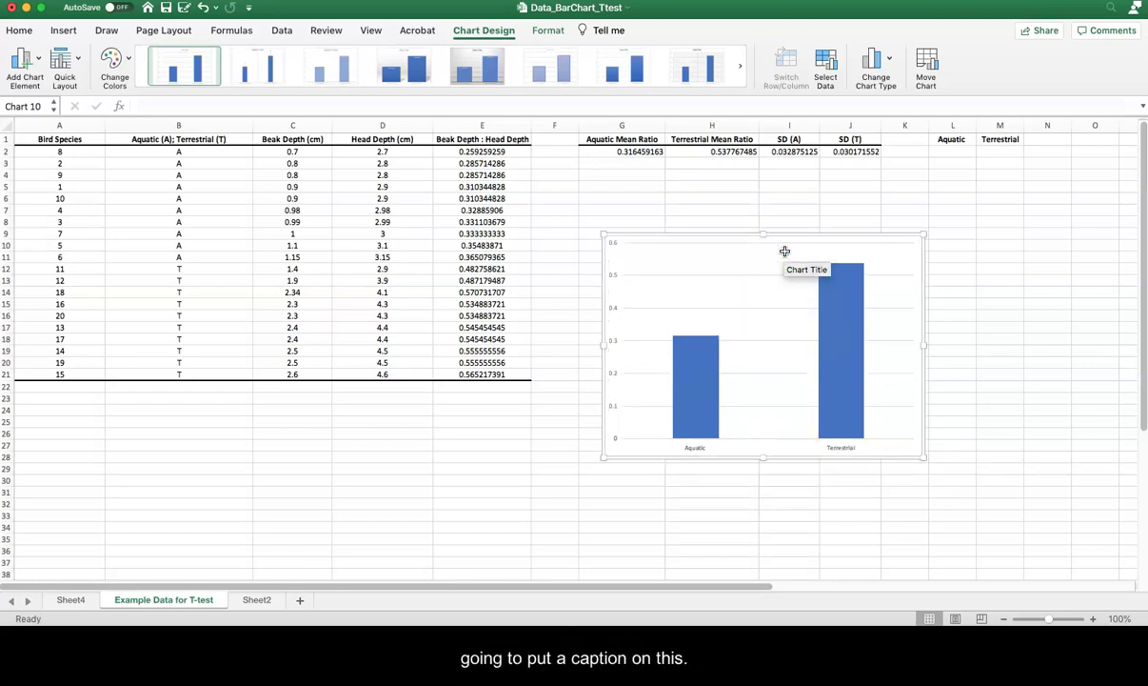
key(Delete)
click(768, 332)
click(738, 456)
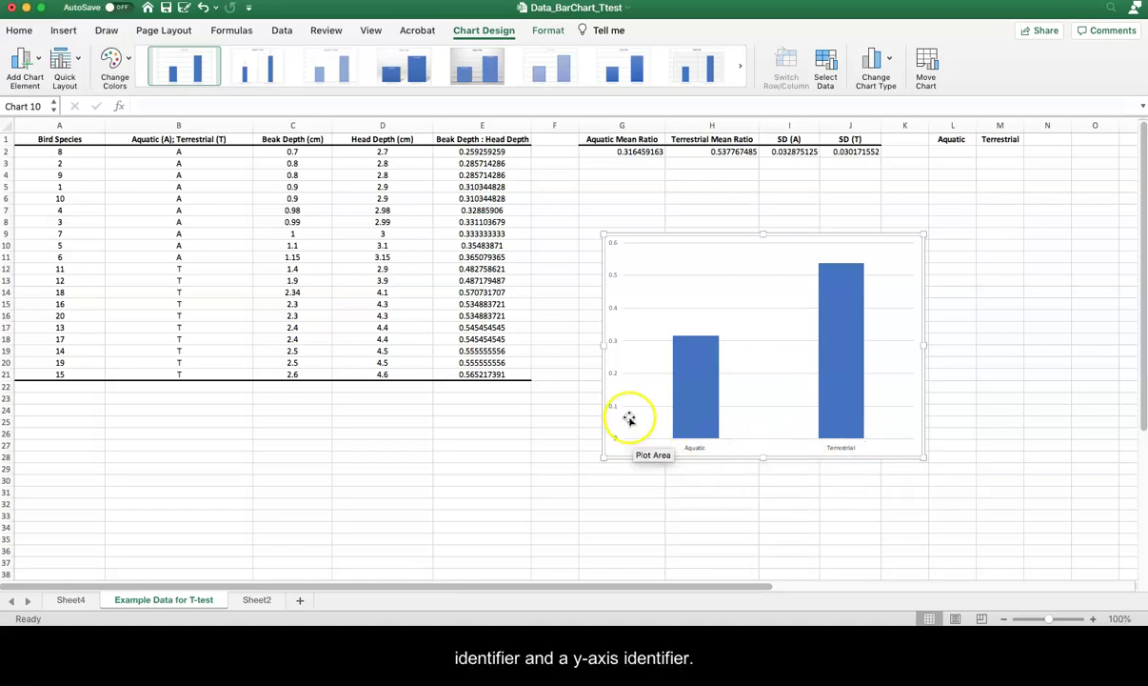
Step: Add a primary horizontal axis title to the chart reading "Bird Habitat"
click(41, 61)
click(55, 102)
click(176, 106)
click(774, 444)
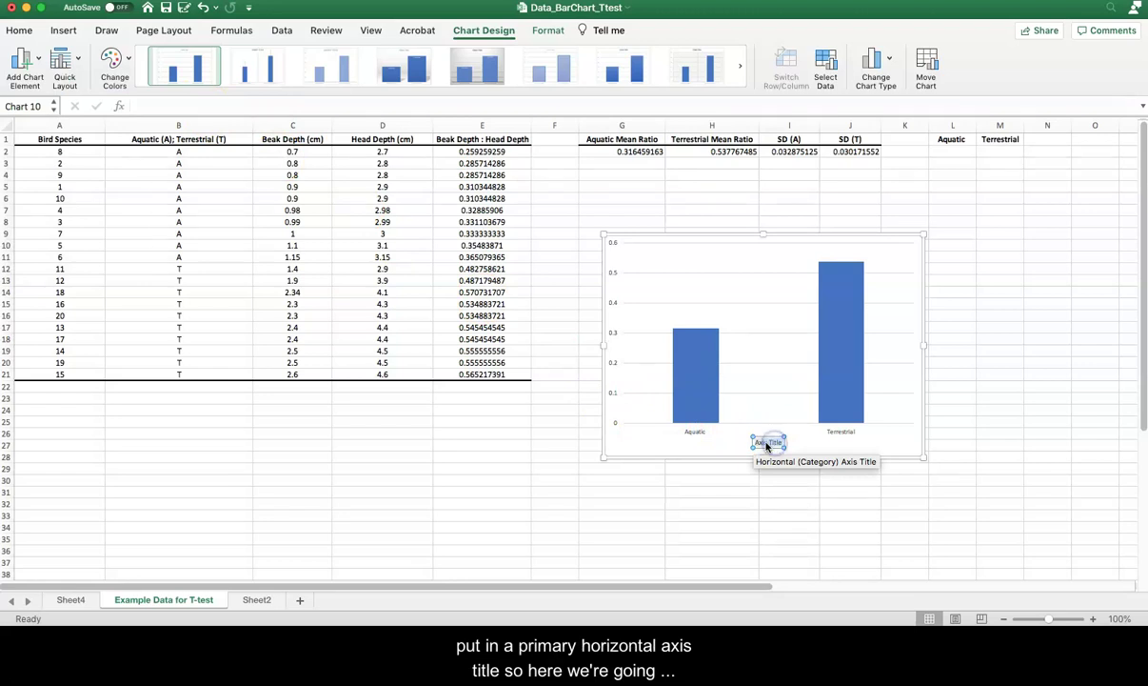
text(Bird Habitat)
Step: Add a primary vertical axis title to the chart reading "Mean Beak Depth : Head Deapth"
click(38, 59)
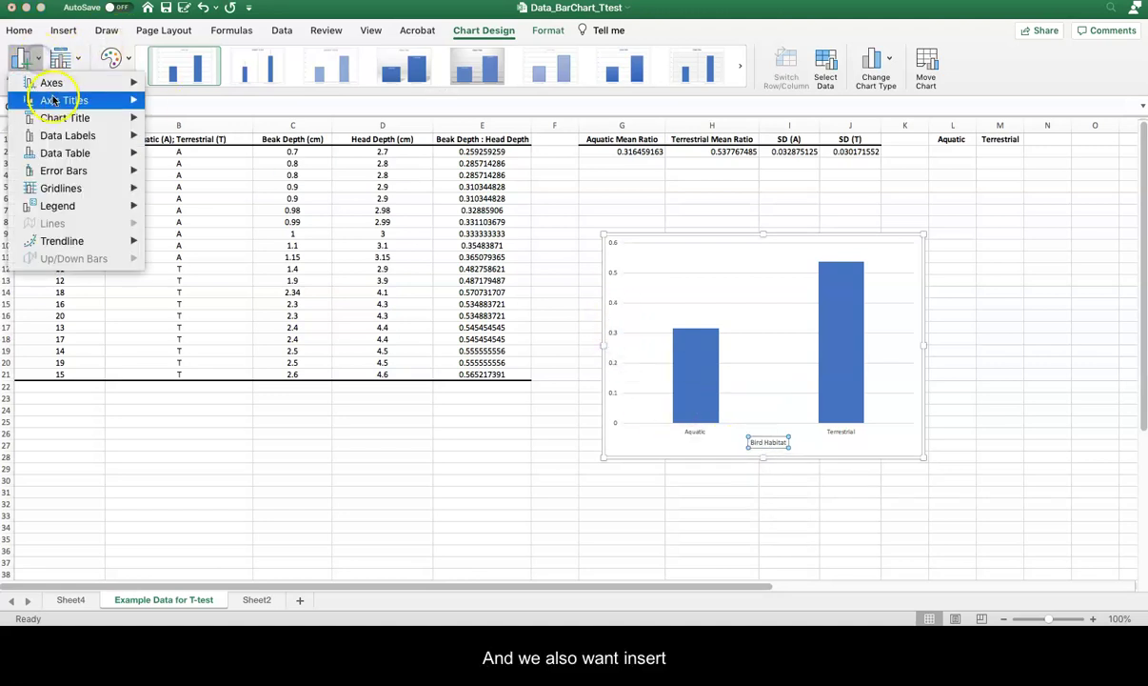
mouse_move(77, 101)
click(222, 140)
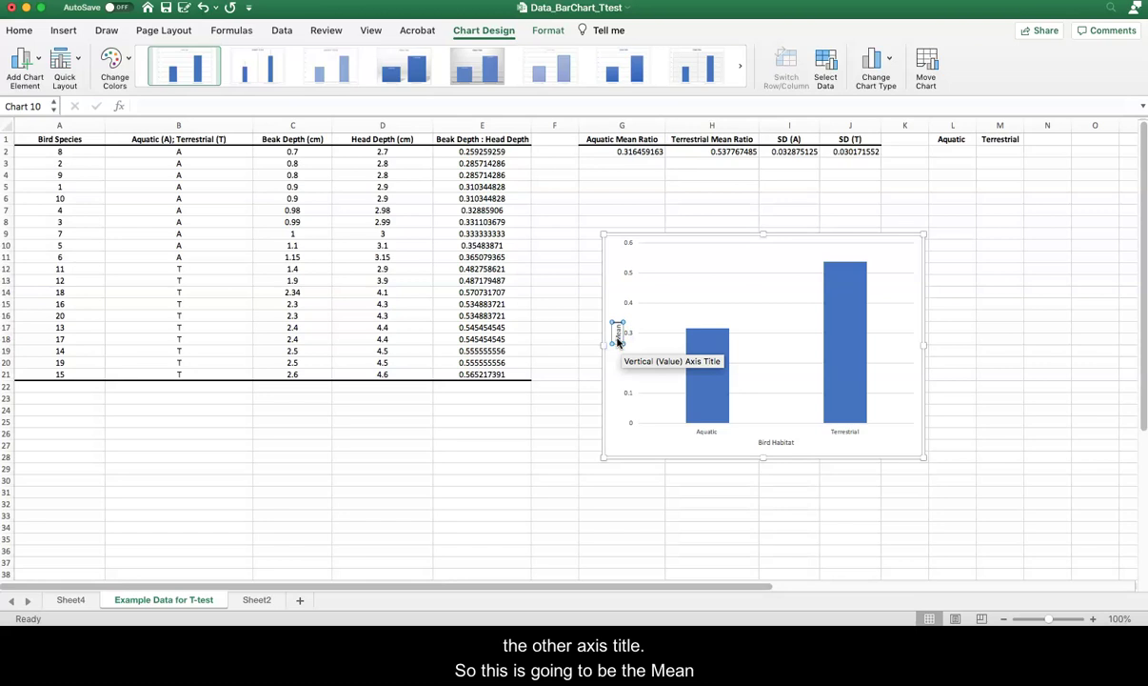
text(eak Depth : Head Depth)
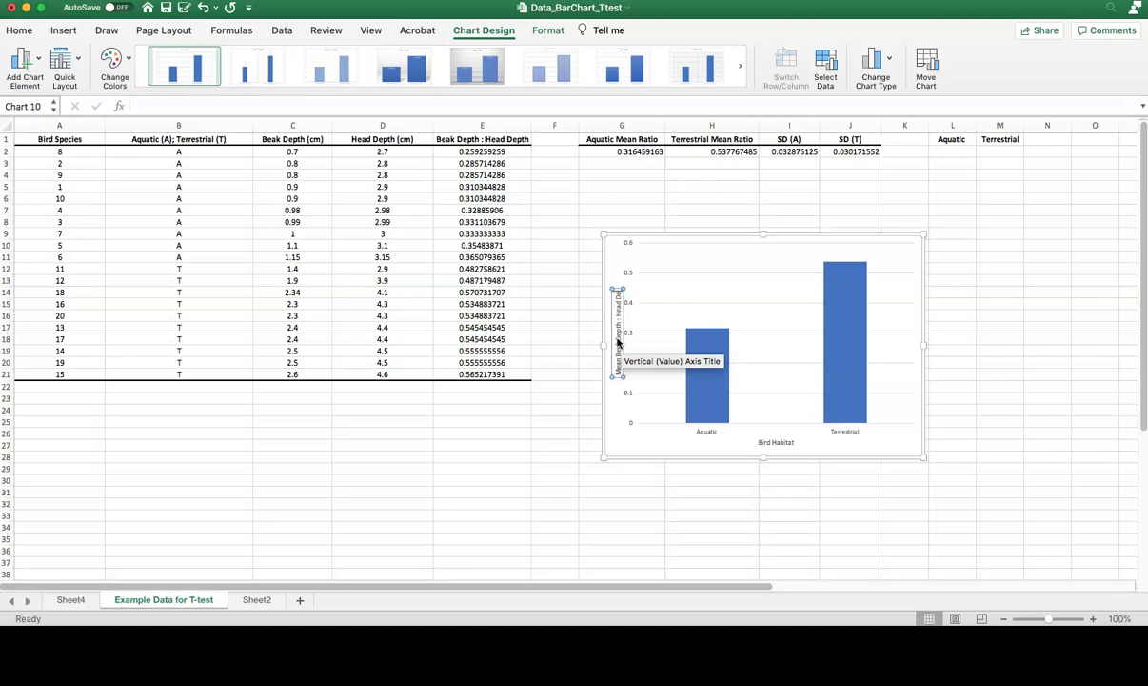
click(911, 452)
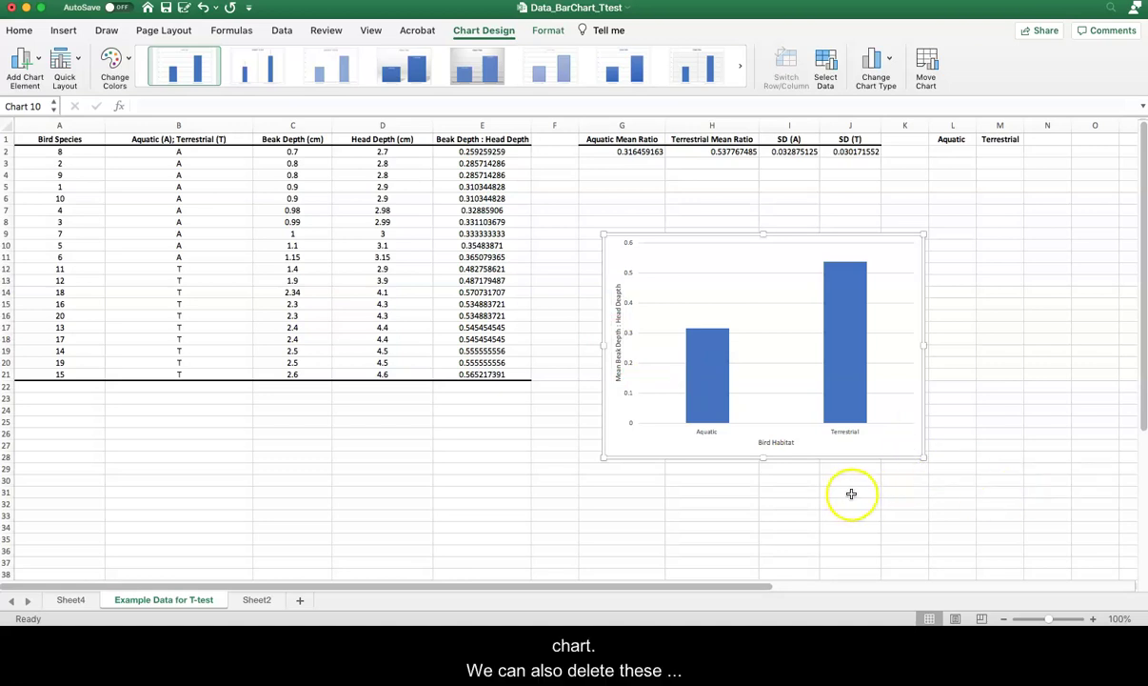
Step: Delete the horizontal gridlines from the chart and look over the other chart elements that can be added
click(776, 336)
key(Delete)
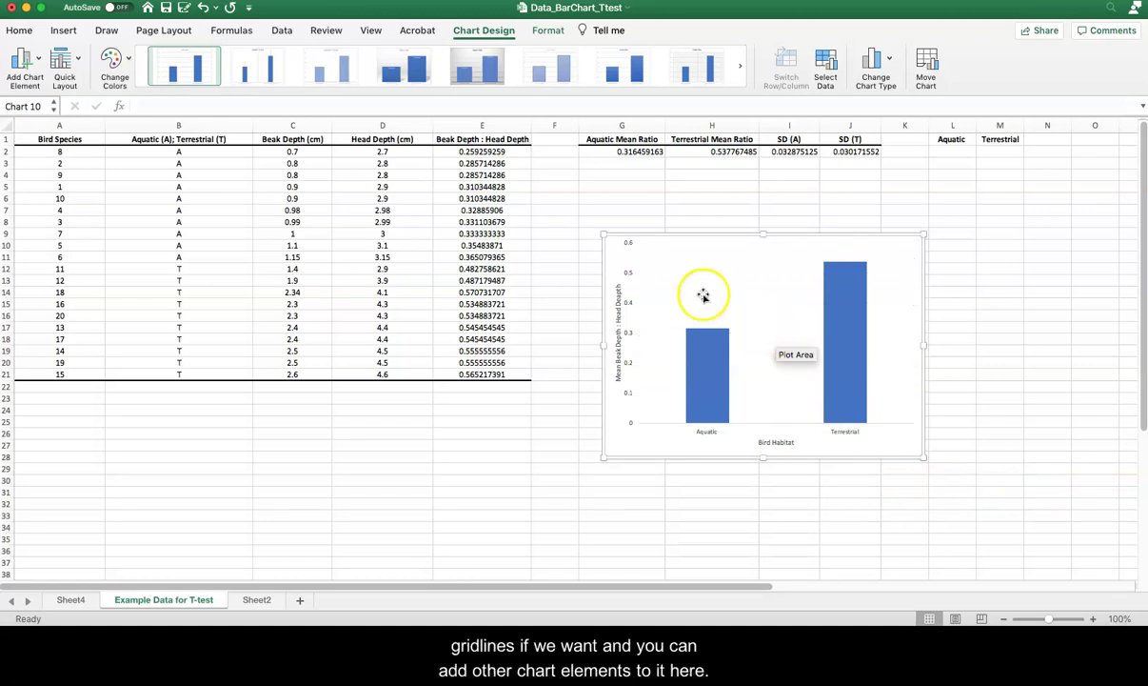
click(41, 60)
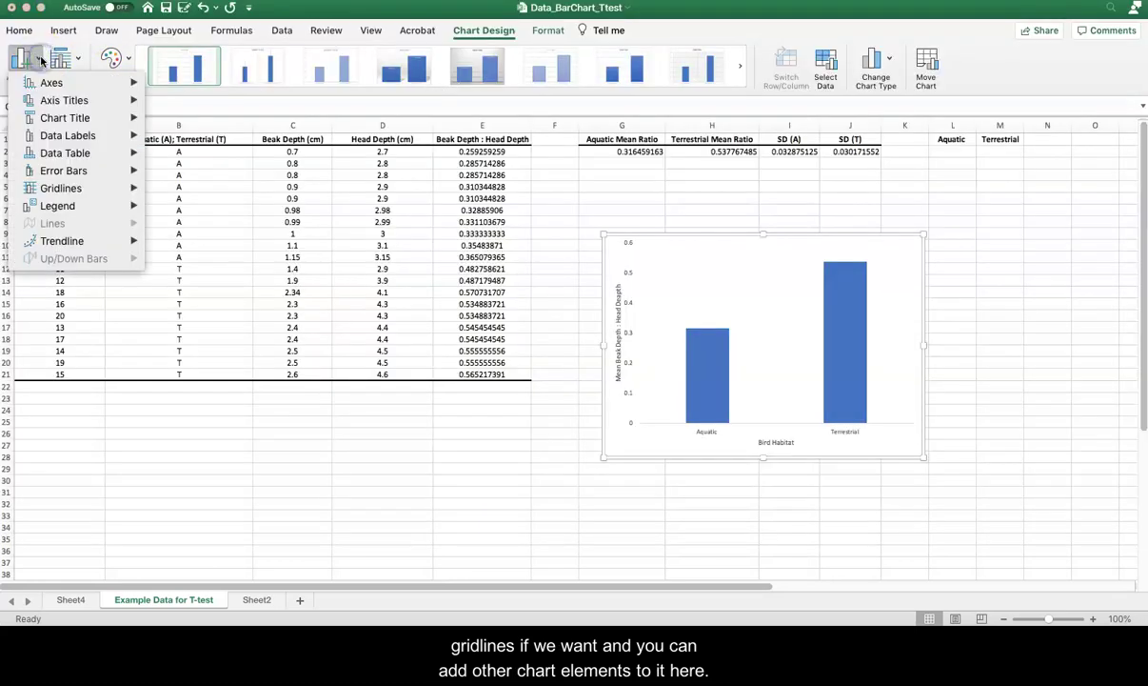
click(915, 524)
Step: Examine the formatting options for the Bird Habitat axis title and the vertical value axis, and close the formatting pane
click(776, 444)
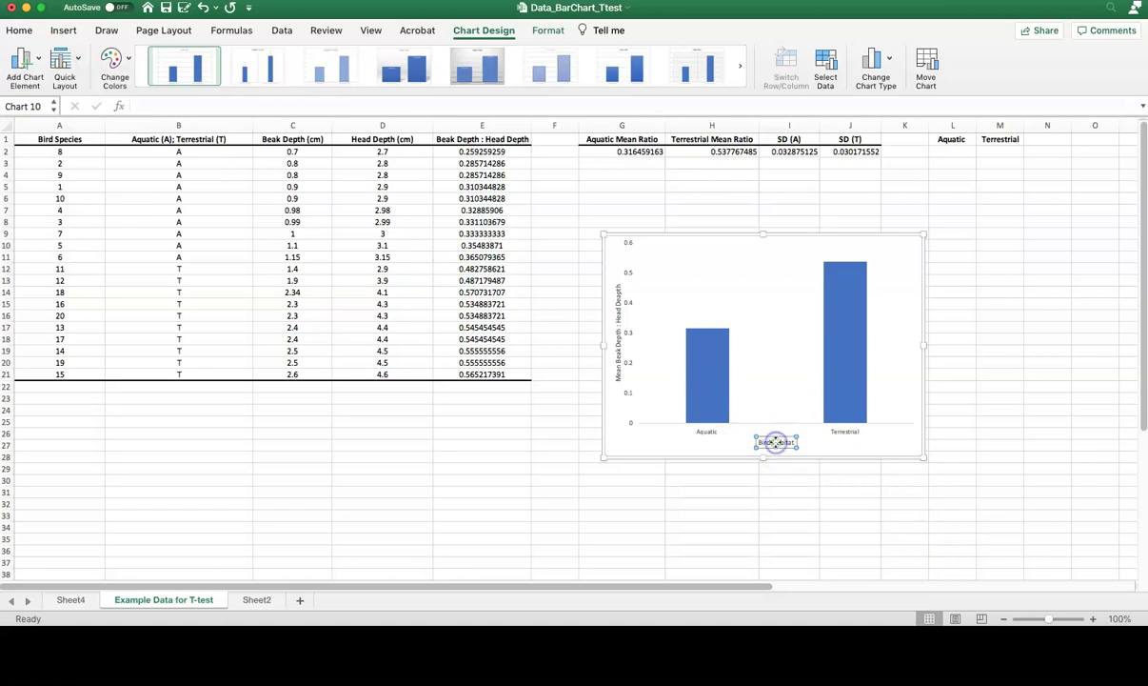
double_click(776, 443)
click(990, 357)
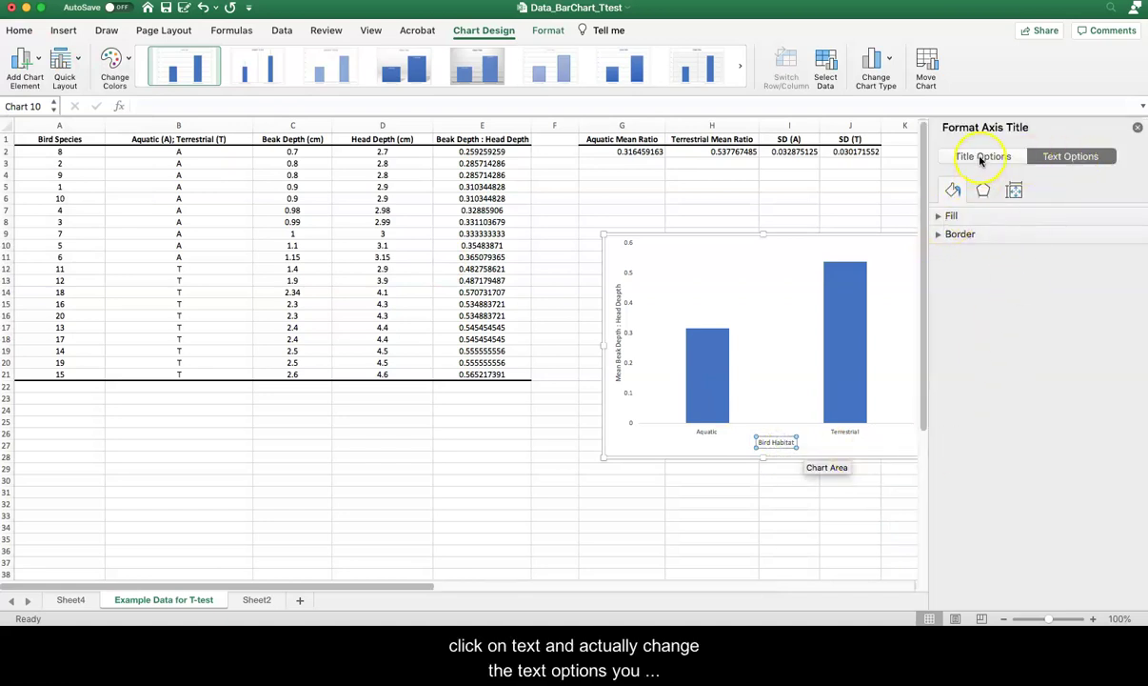
click(713, 515)
click(633, 333)
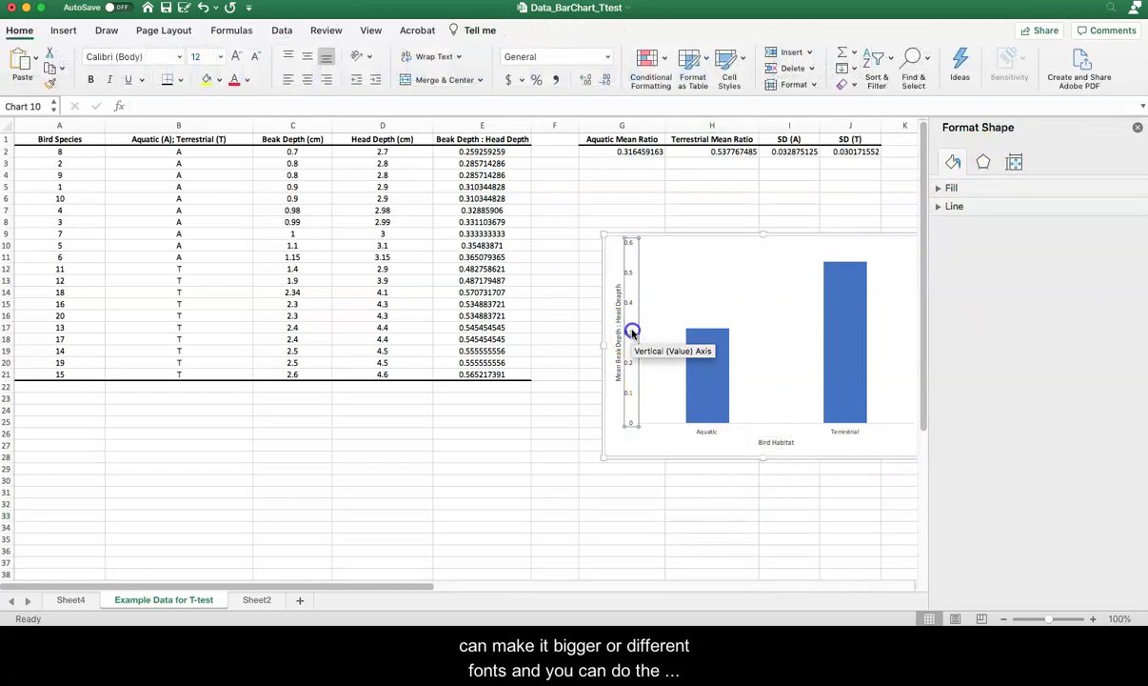
click(632, 334)
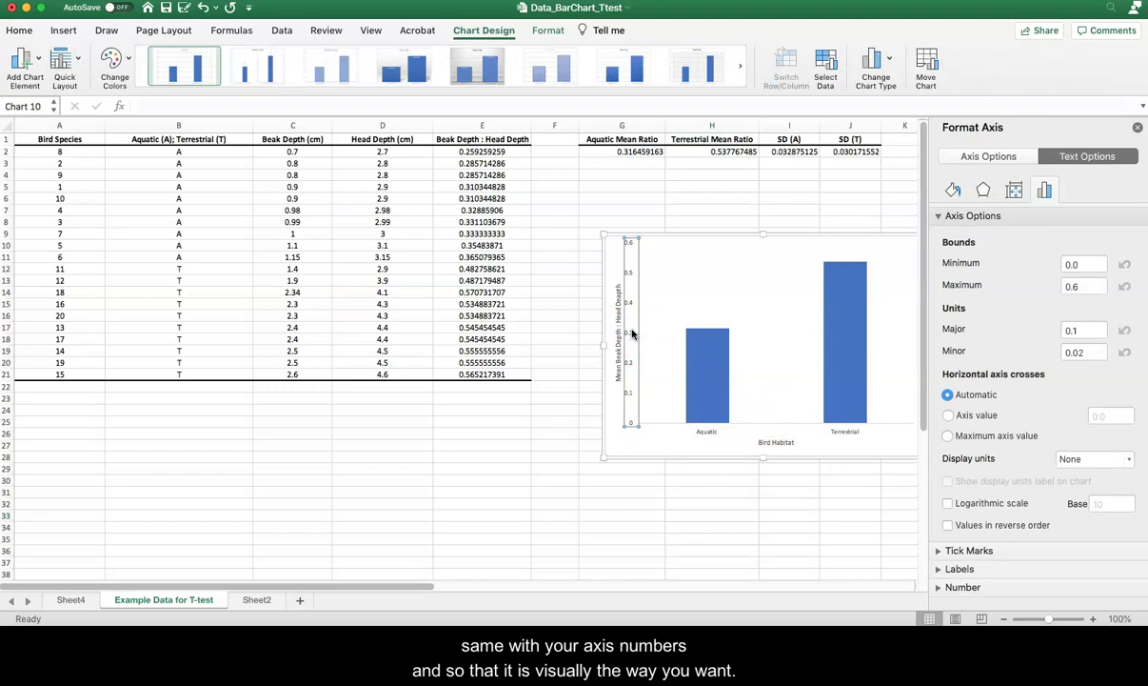
click(636, 443)
click(725, 511)
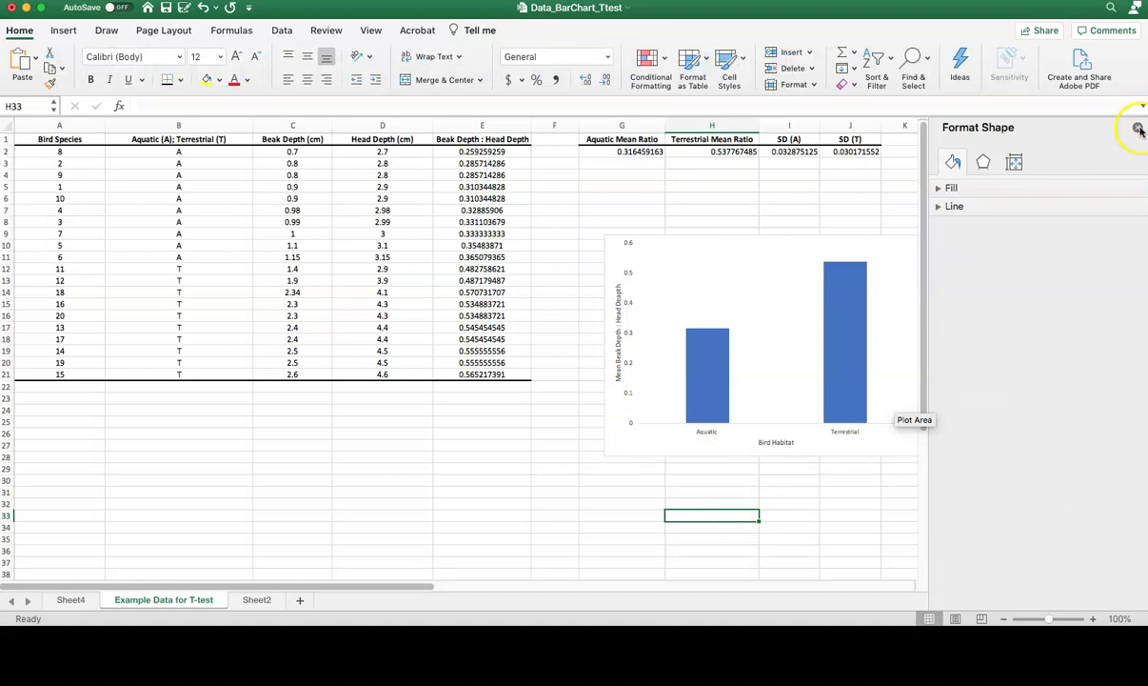
click(1139, 129)
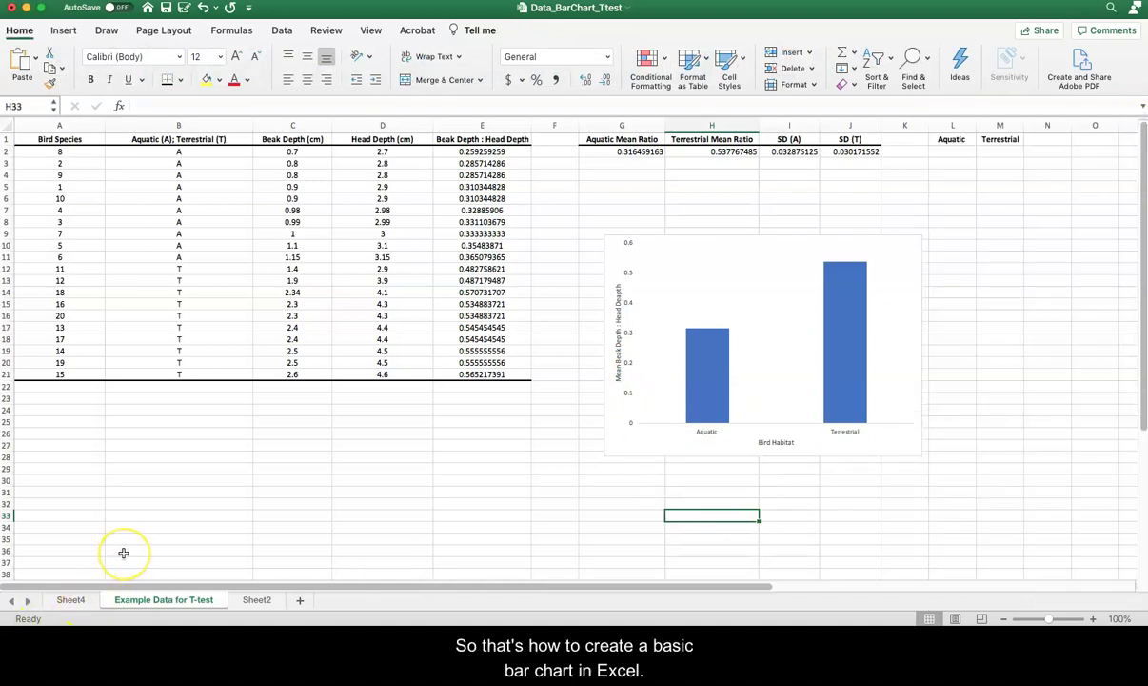
scroll(124, 553, right, 2)
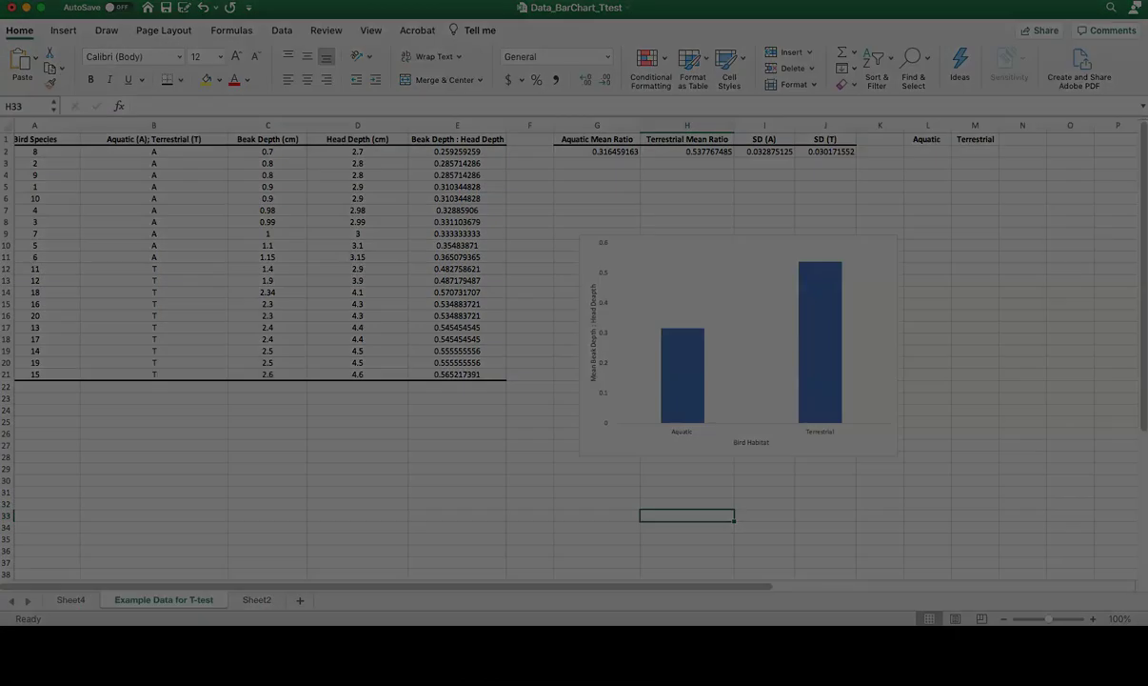